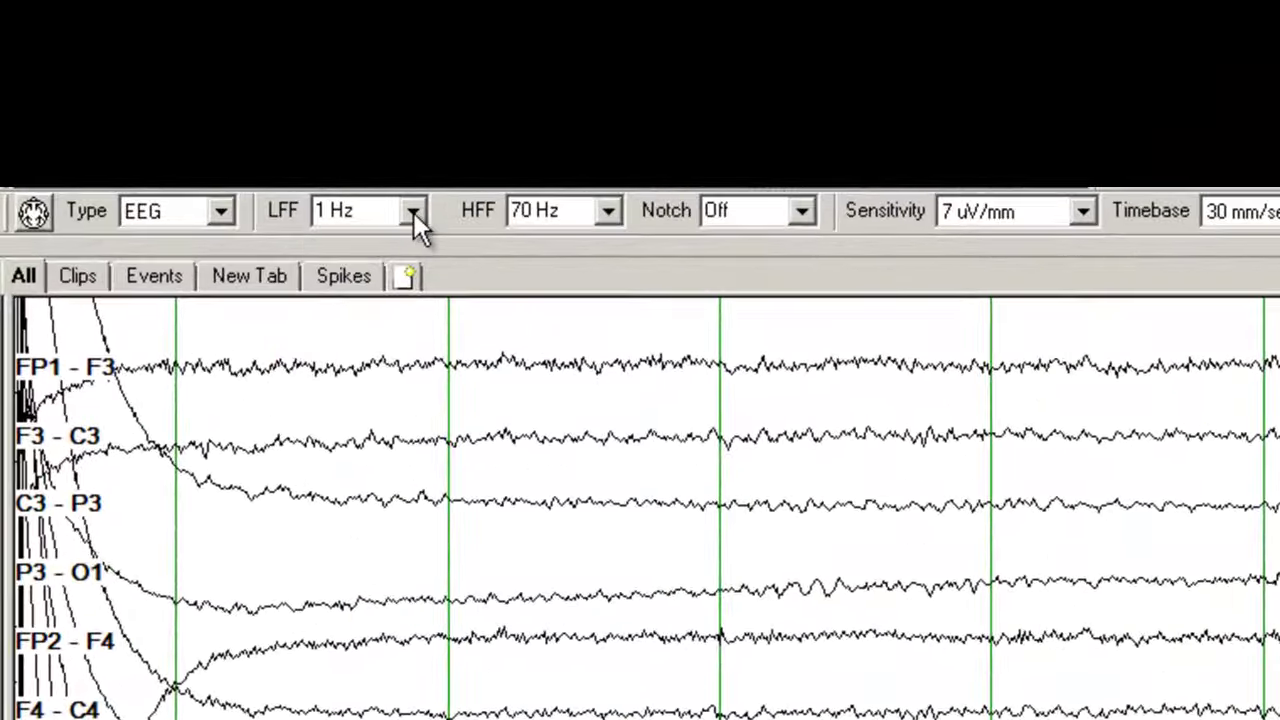
# Step: Switch the low-frequency filter Off briefly, then restore it to 1 Hz
pyautogui.click(413, 212)
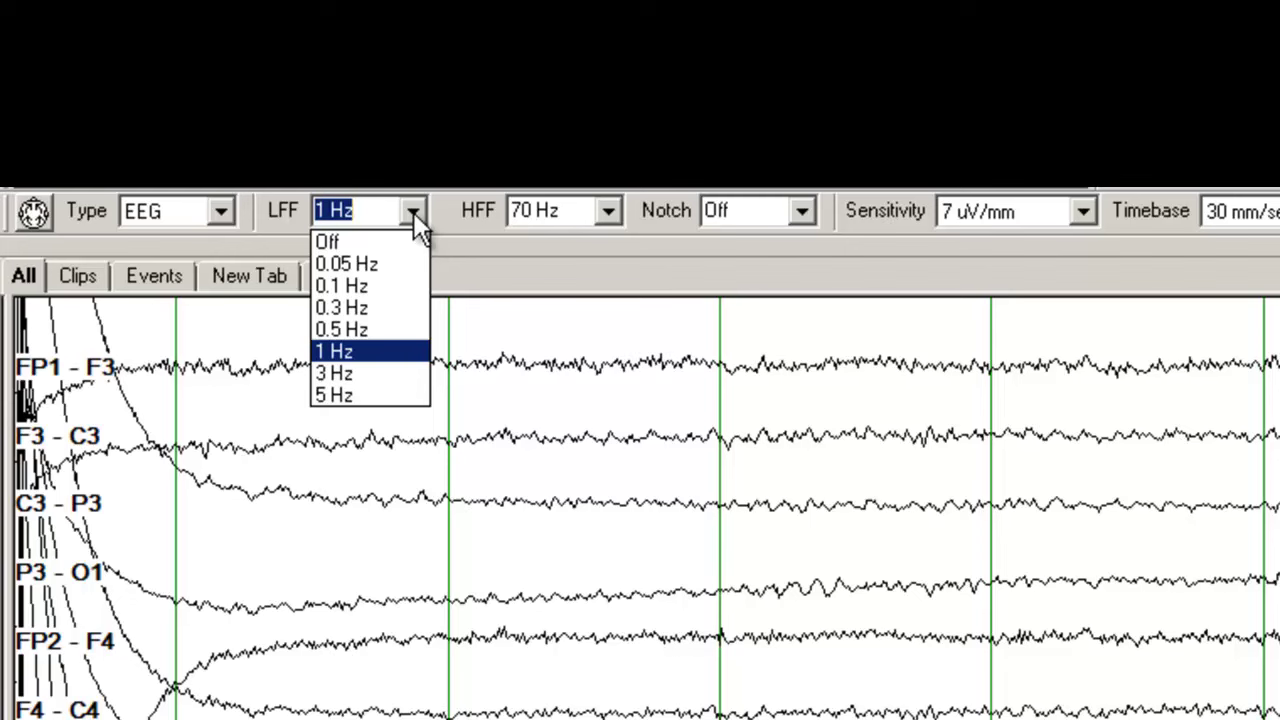
pyautogui.click(351, 242)
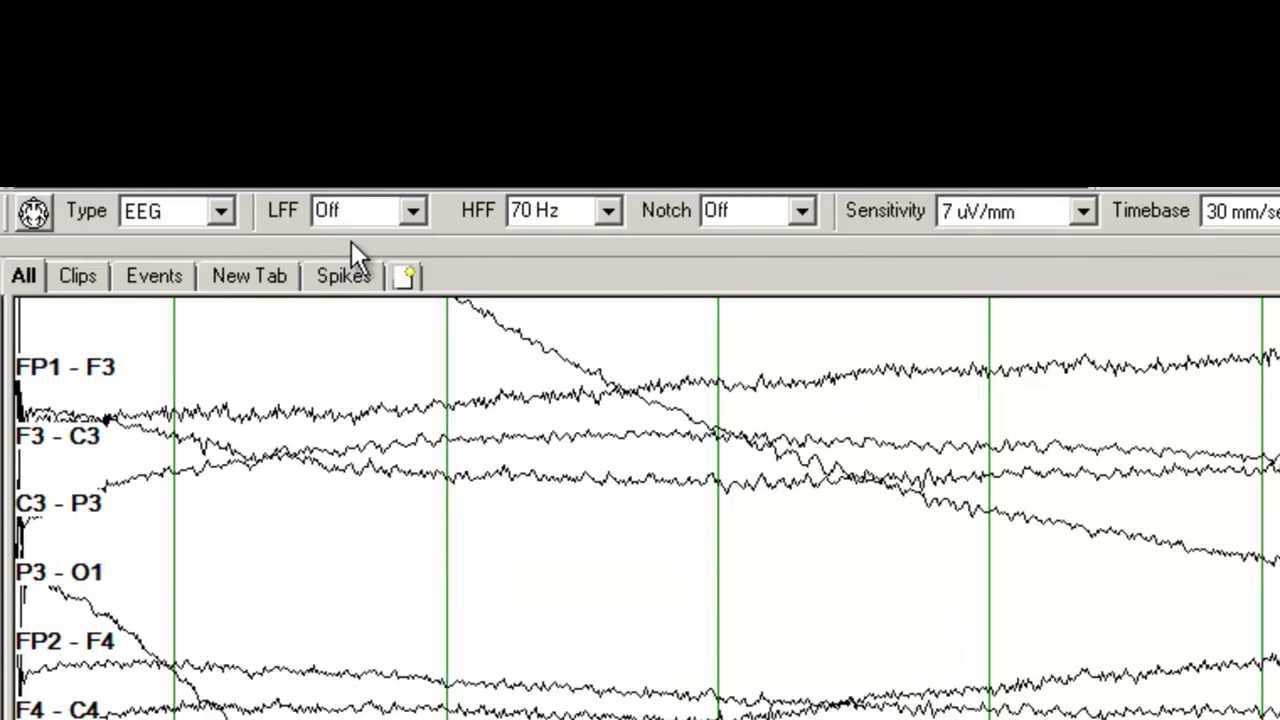
pyautogui.click(412, 212)
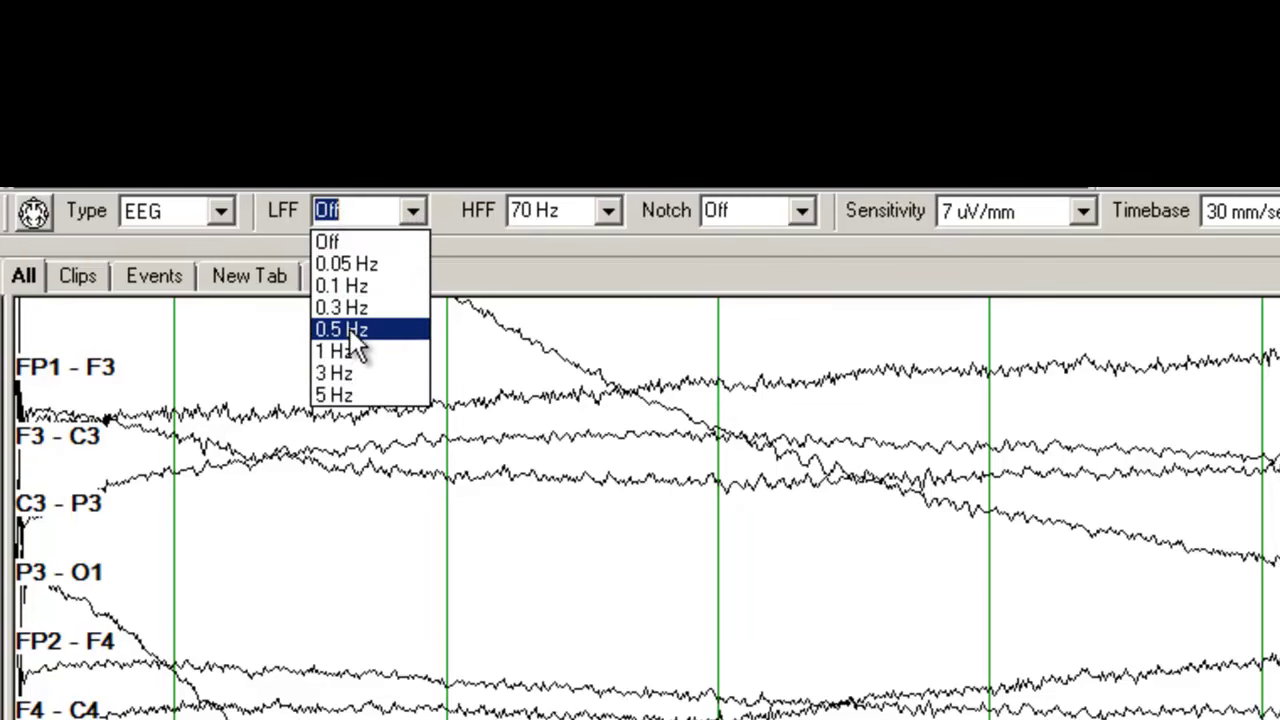
pyautogui.click(347, 351)
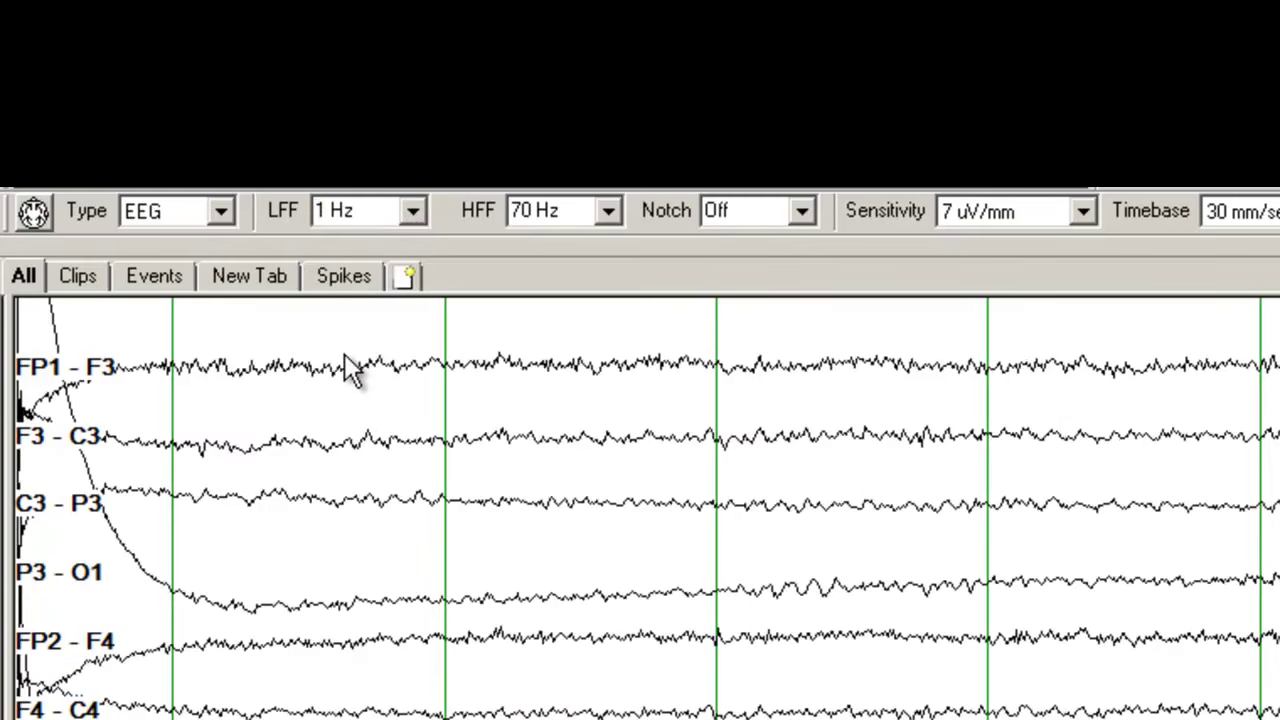
pyautogui.click(609, 211)
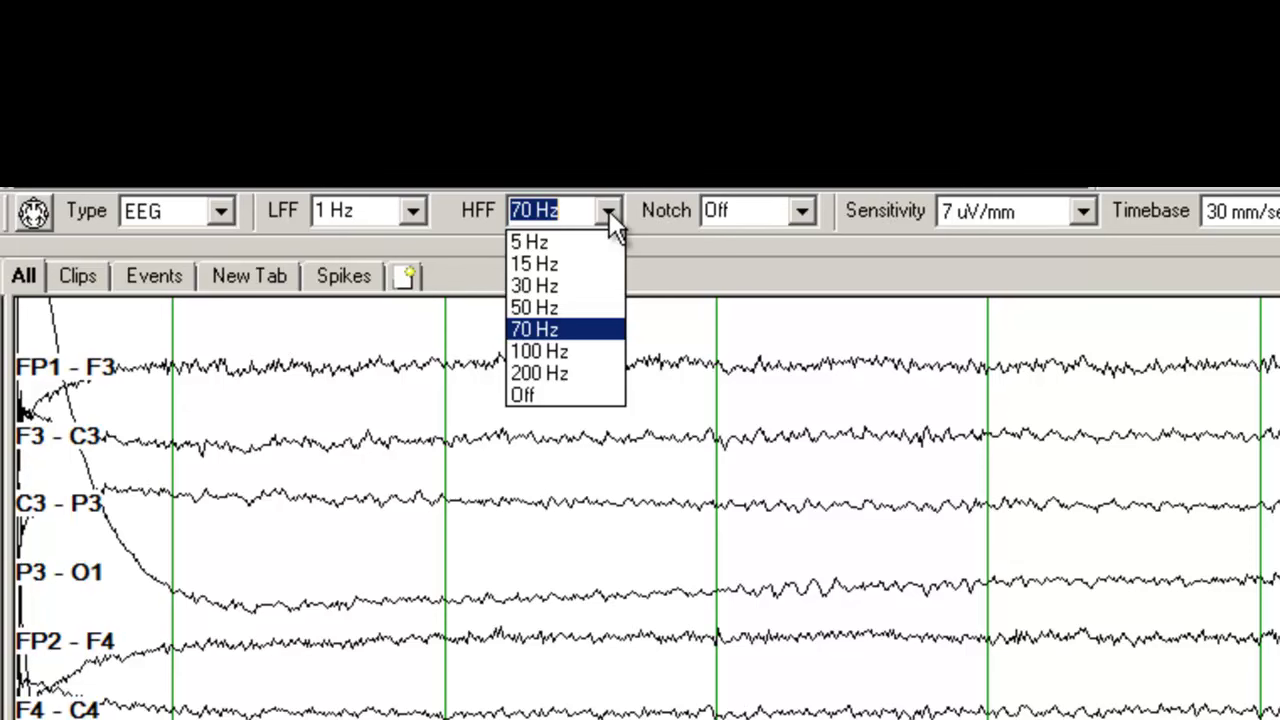
# Step: Try the high-frequency filter at 5 Hz and Off, then return it to 70 Hz
pyautogui.click(567, 241)
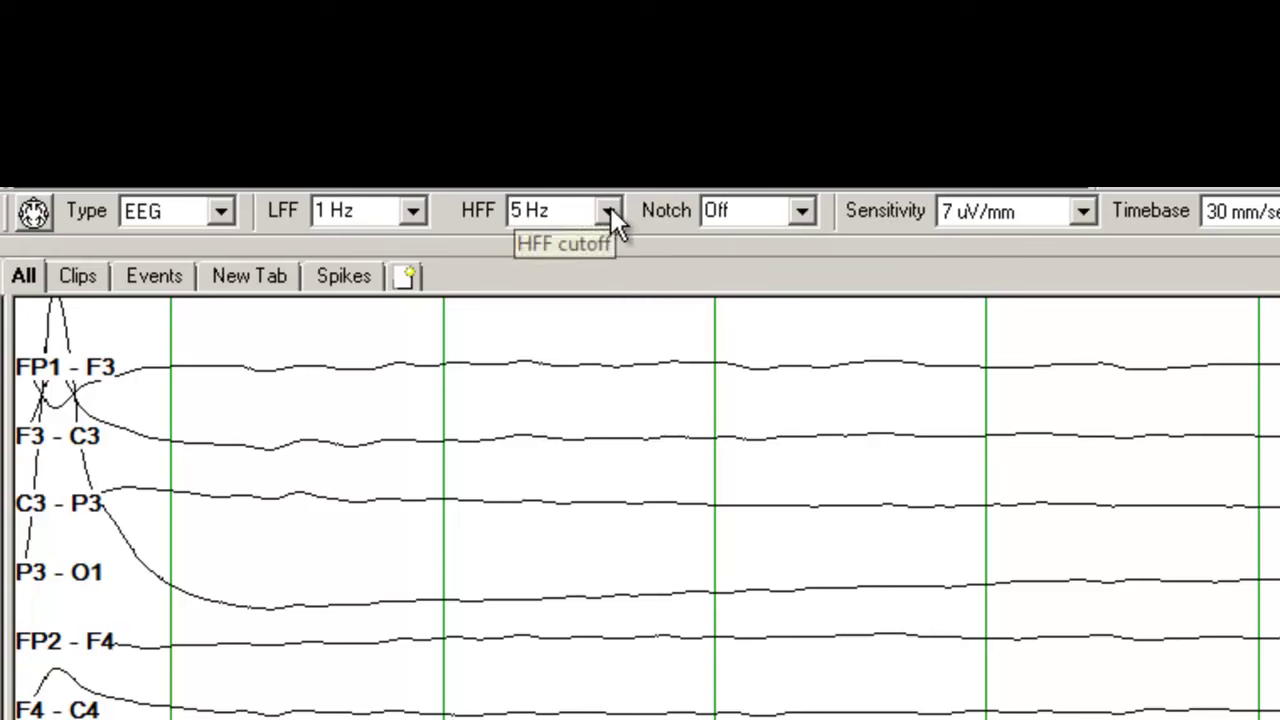
pyautogui.click(609, 210)
pyautogui.click(543, 396)
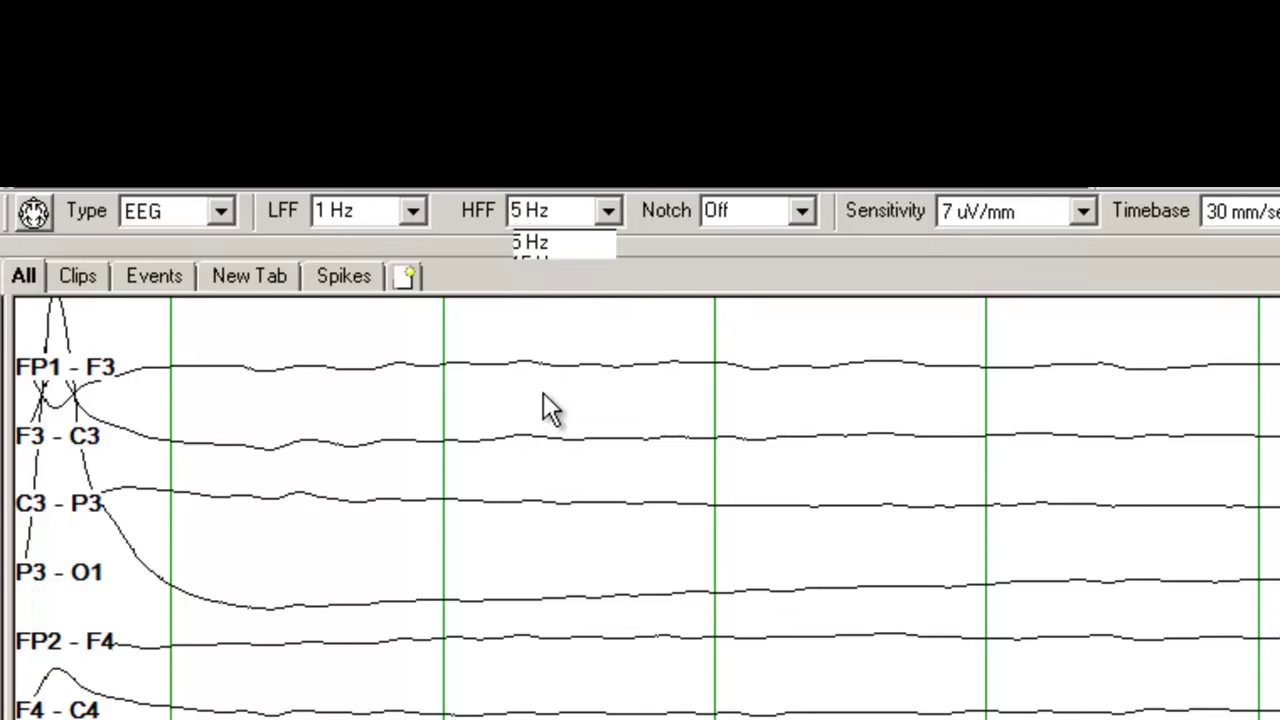
pyautogui.click(609, 210)
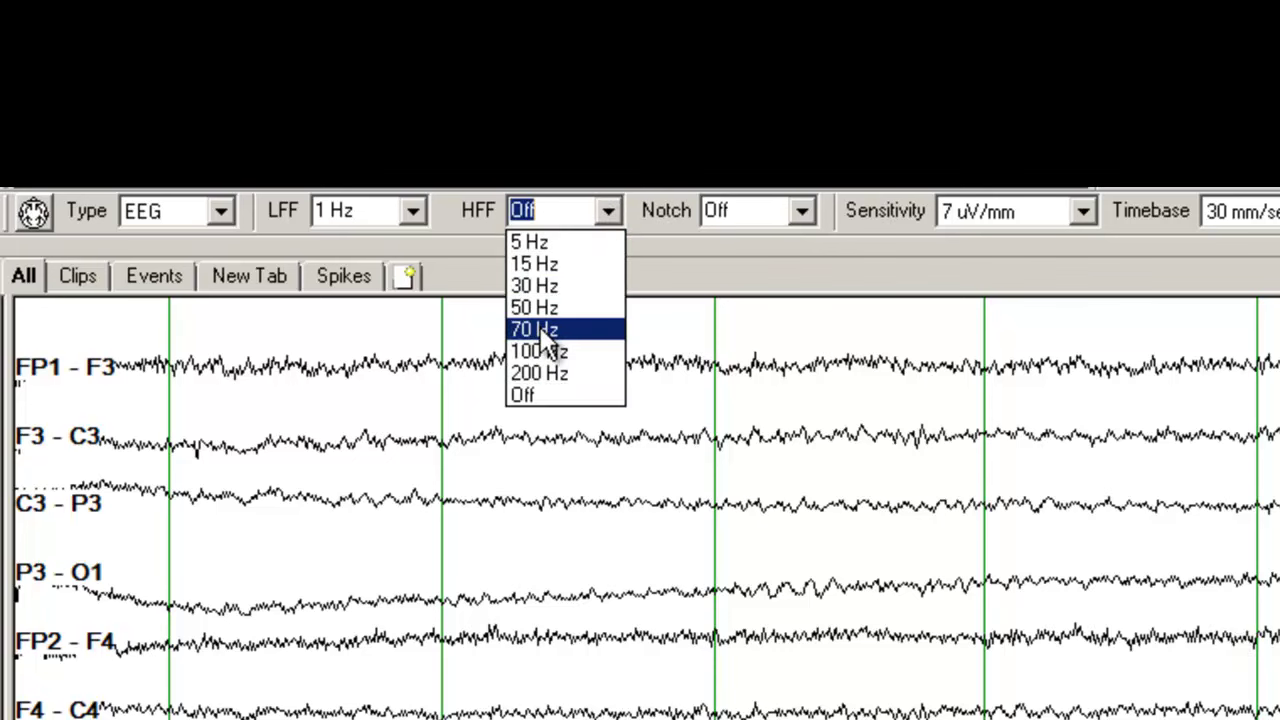
pyautogui.click(540, 328)
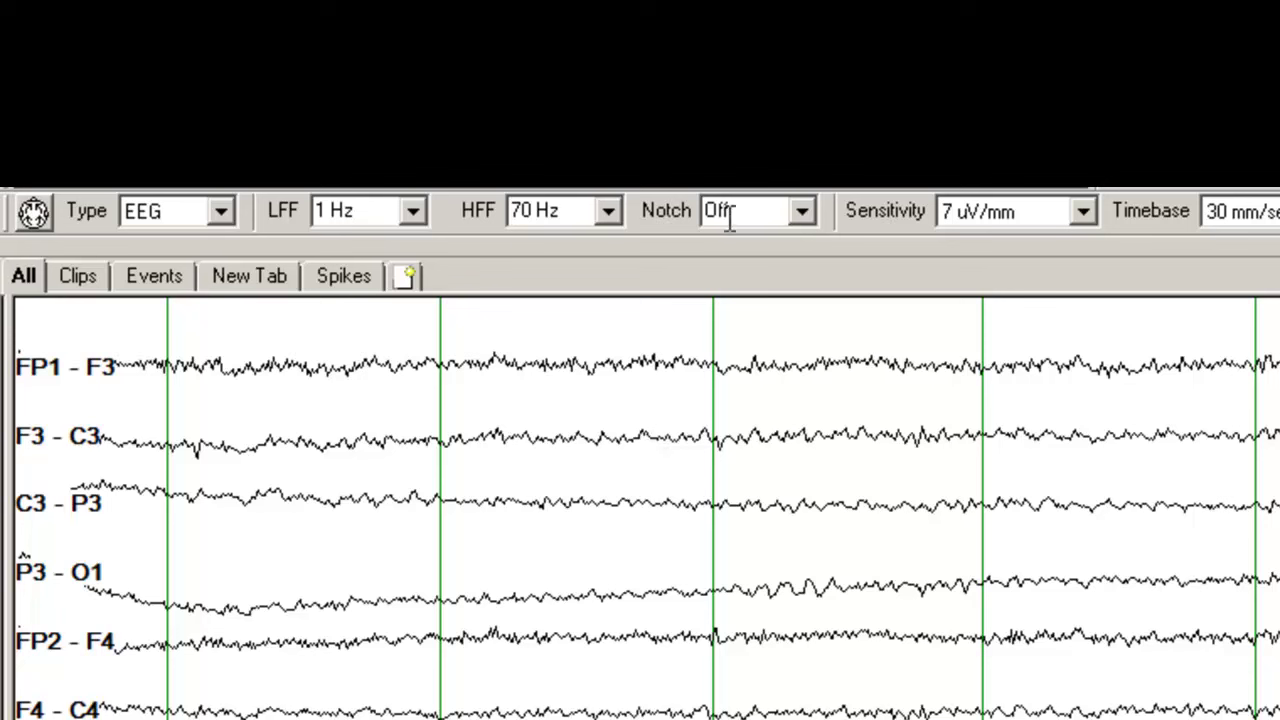
# Step: Set the notch filter to 60 Hz alongside the 1 Hz and 70 Hz filters
pyautogui.click(801, 212)
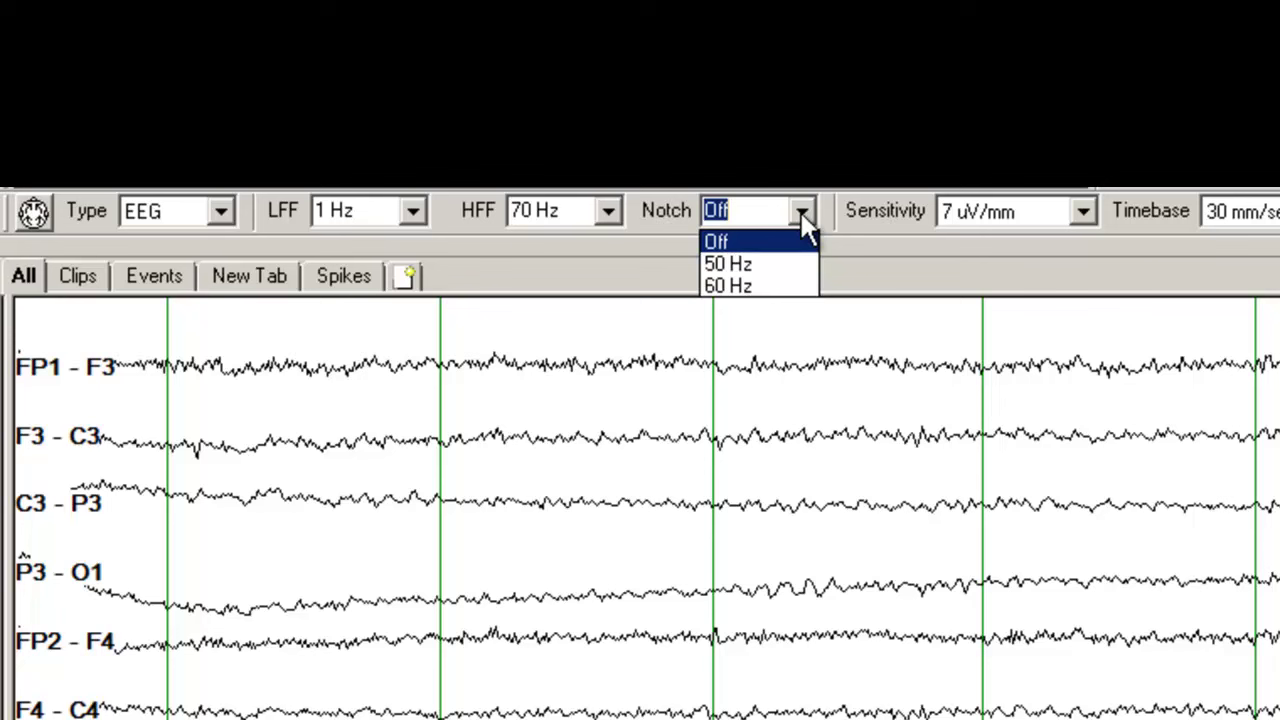
pyautogui.click(737, 288)
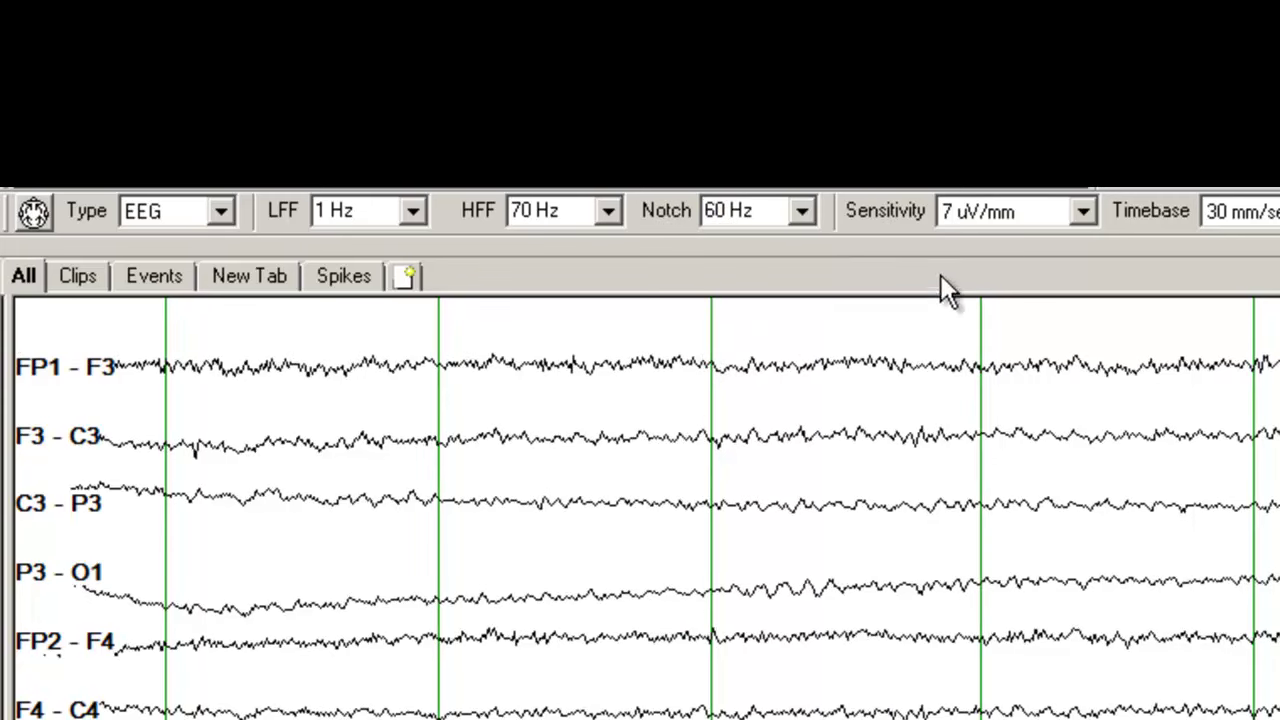
pyautogui.click(1083, 211)
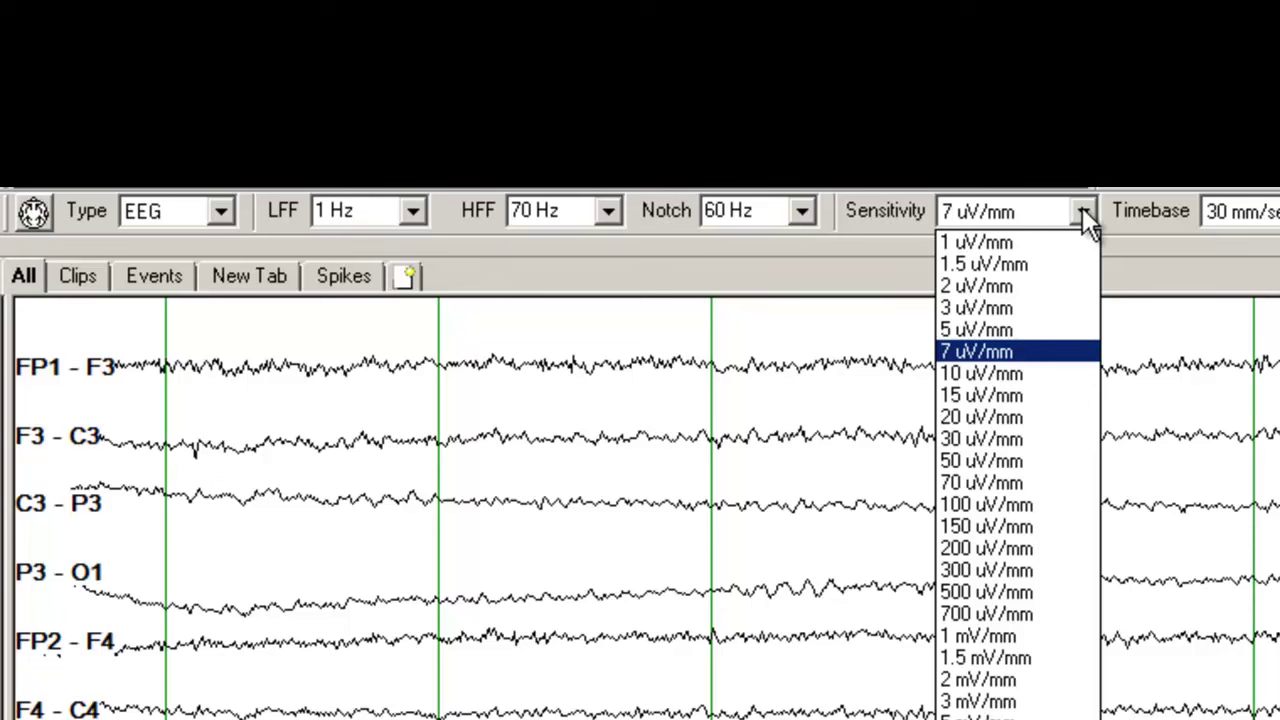
pyautogui.click(1021, 246)
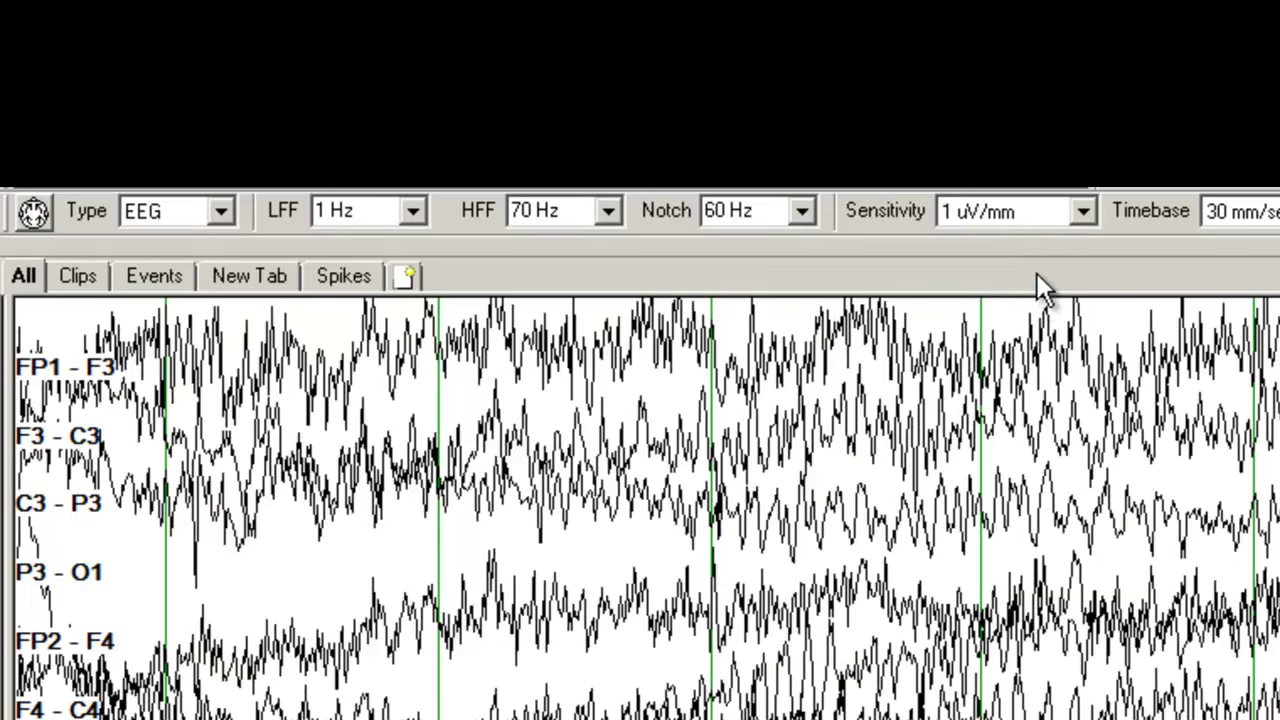
pyautogui.click(1084, 212)
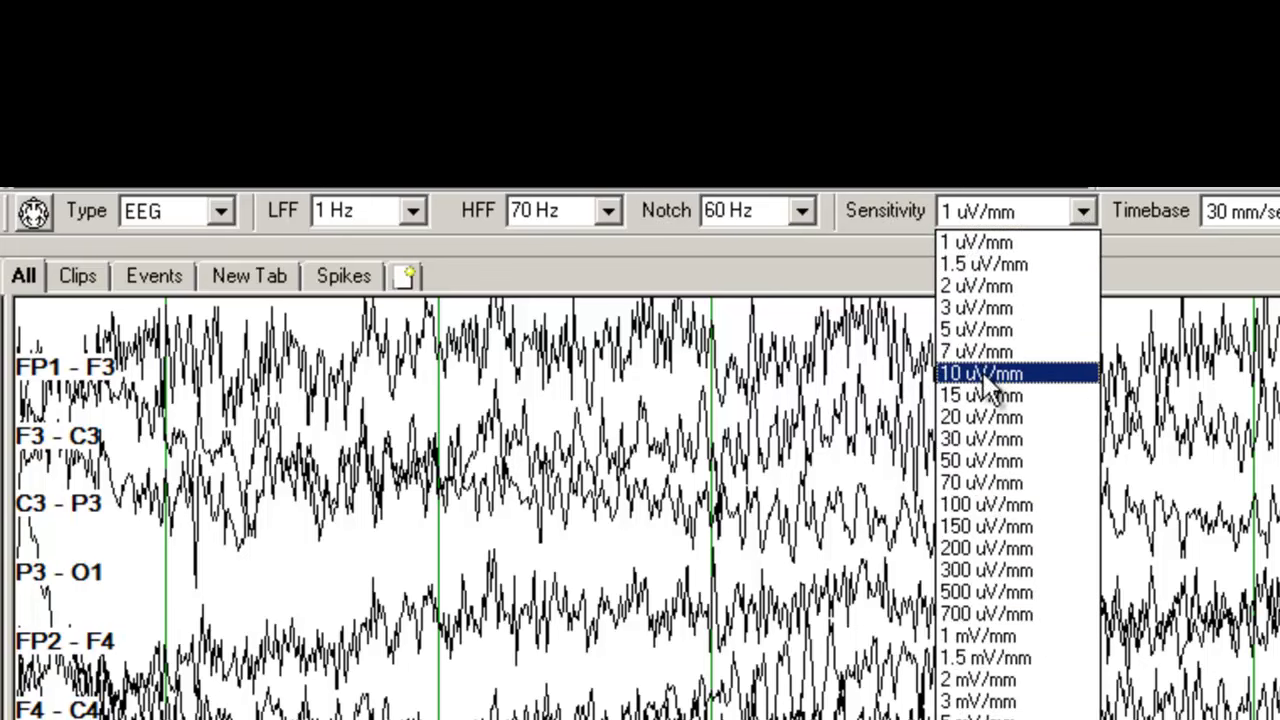
pyautogui.click(972, 461)
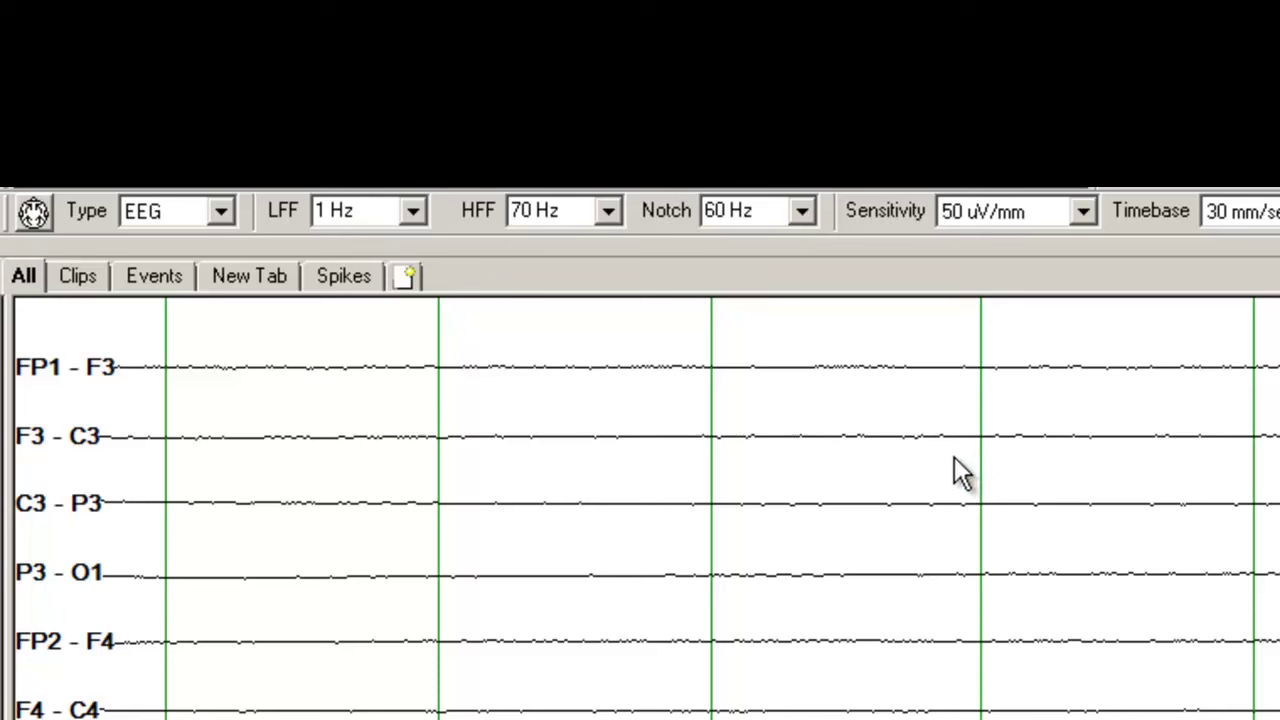
pyautogui.click(1084, 212)
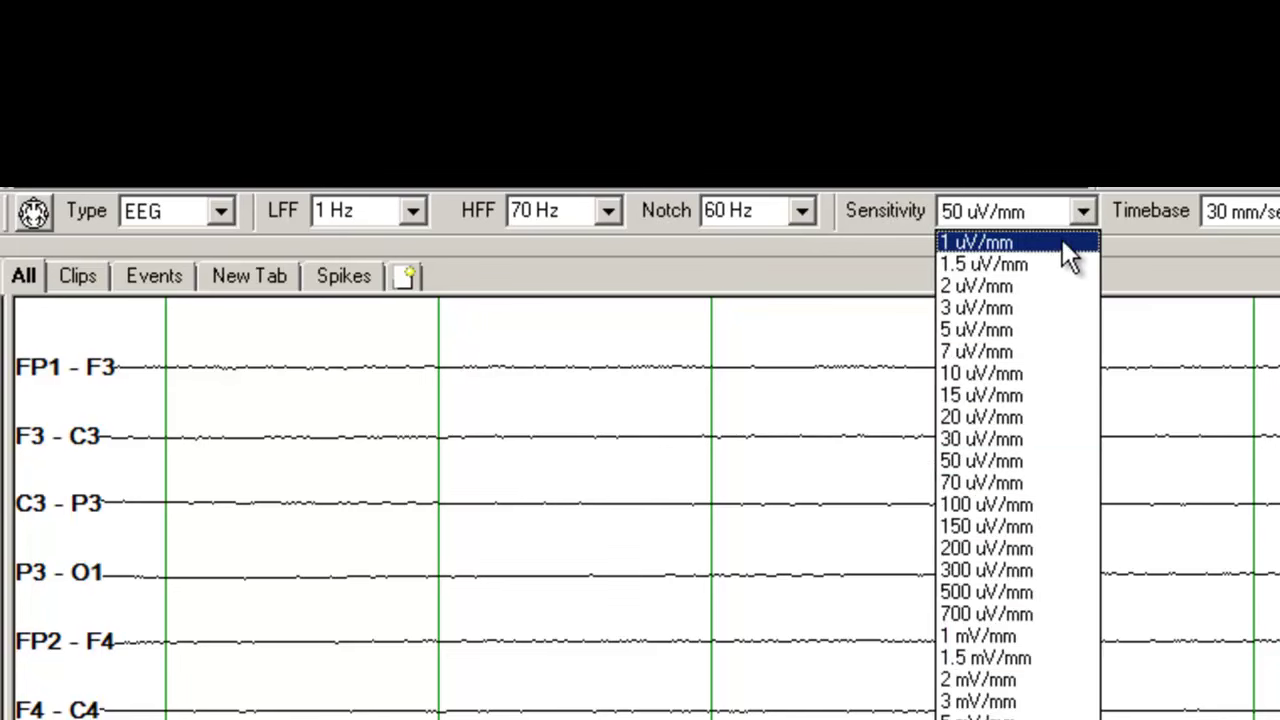
pyautogui.click(998, 352)
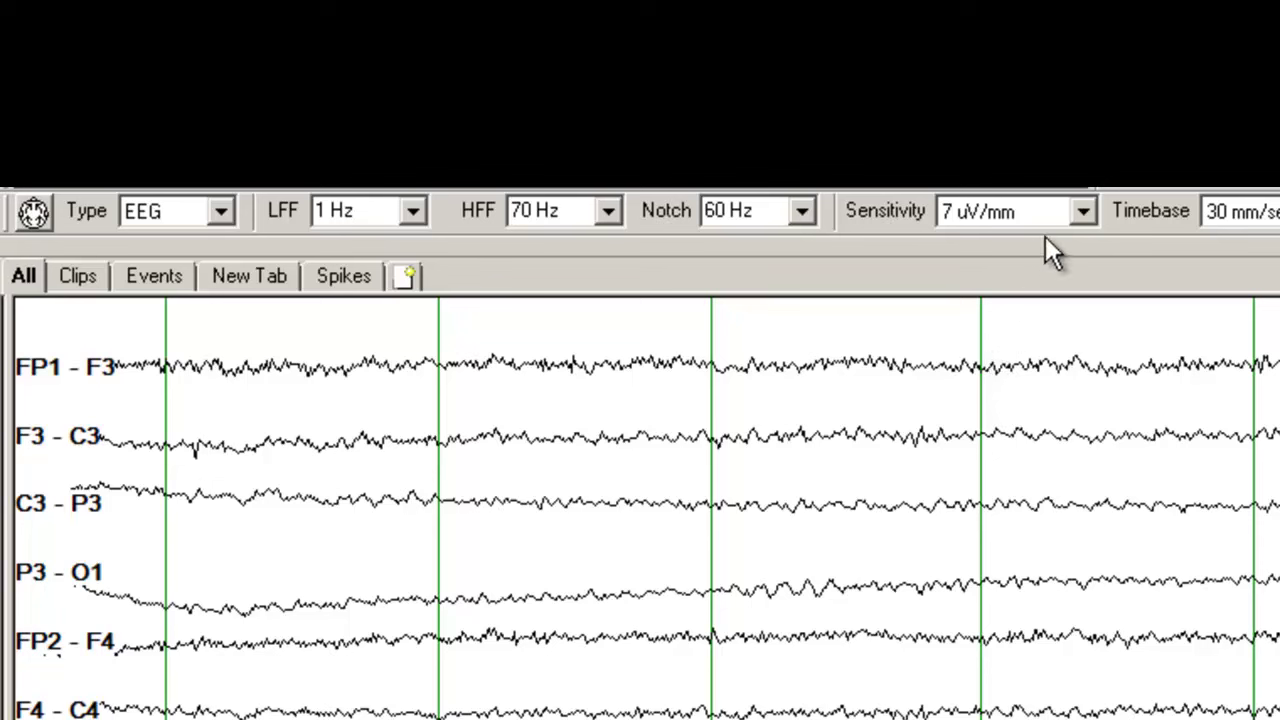
pyautogui.click(1084, 212)
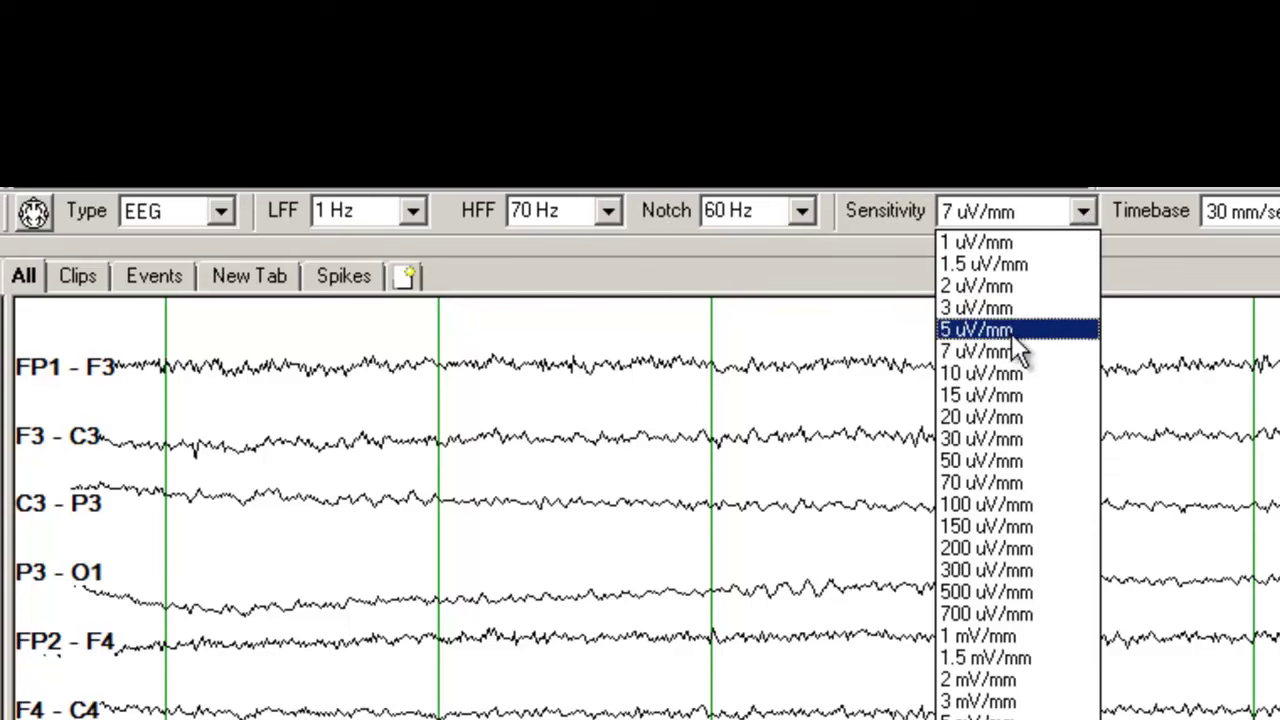
pyautogui.click(1010, 376)
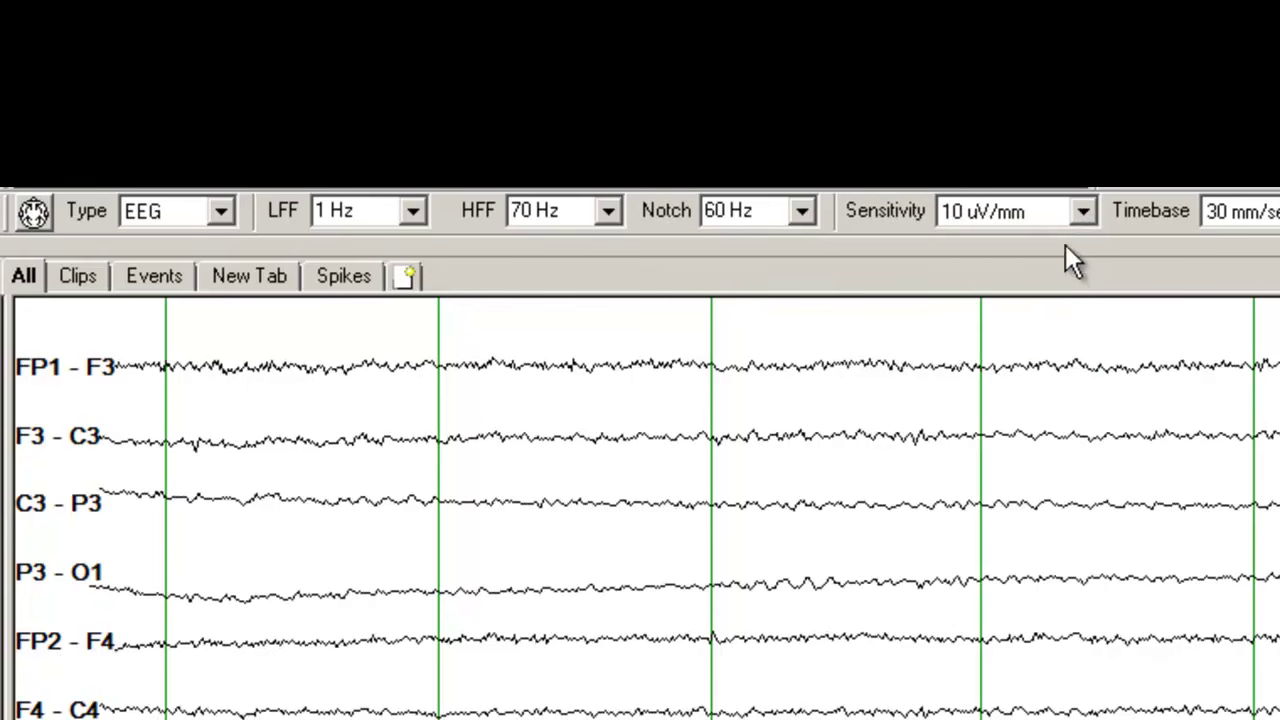
pyautogui.click(1084, 212)
pyautogui.click(978, 397)
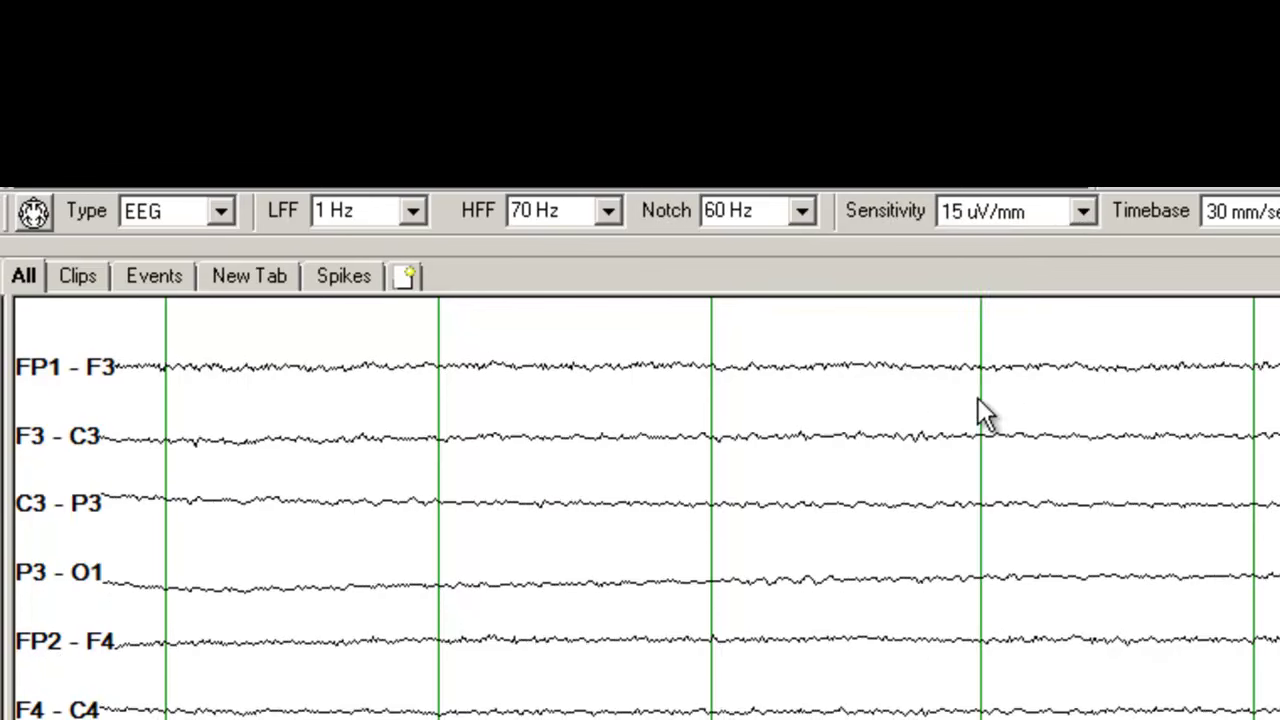
pyautogui.click(1083, 213)
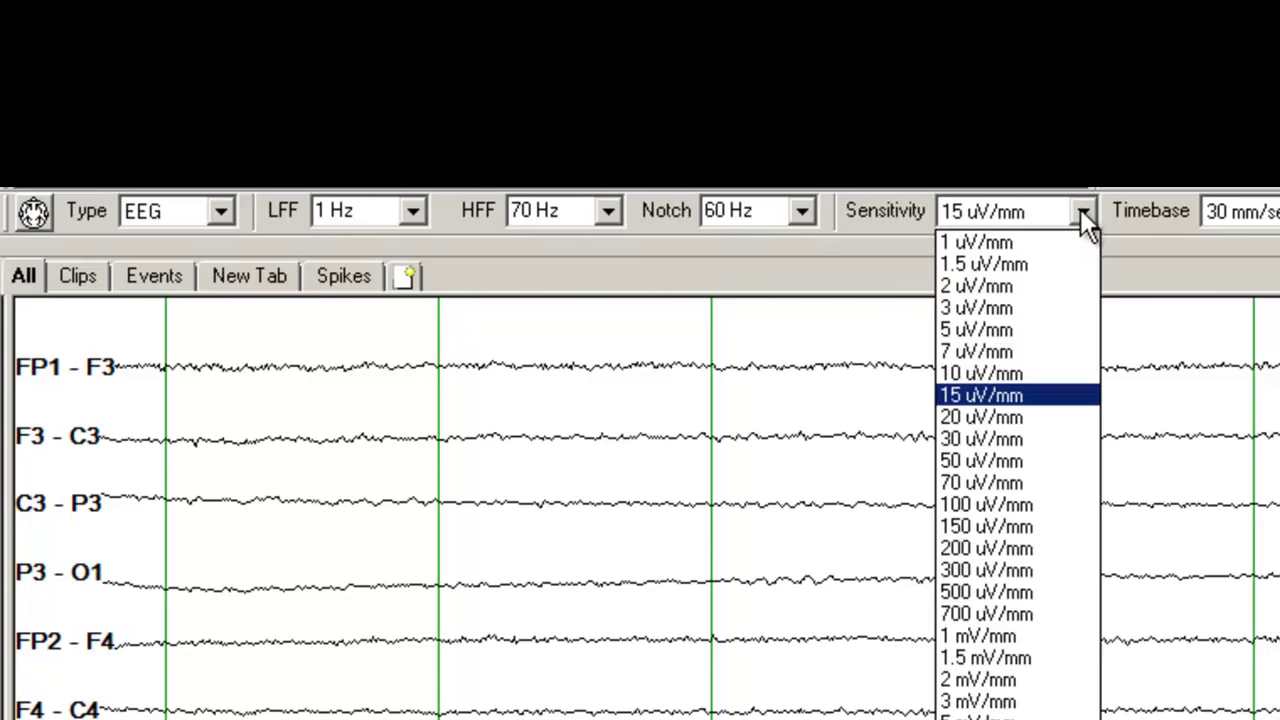
pyautogui.click(989, 352)
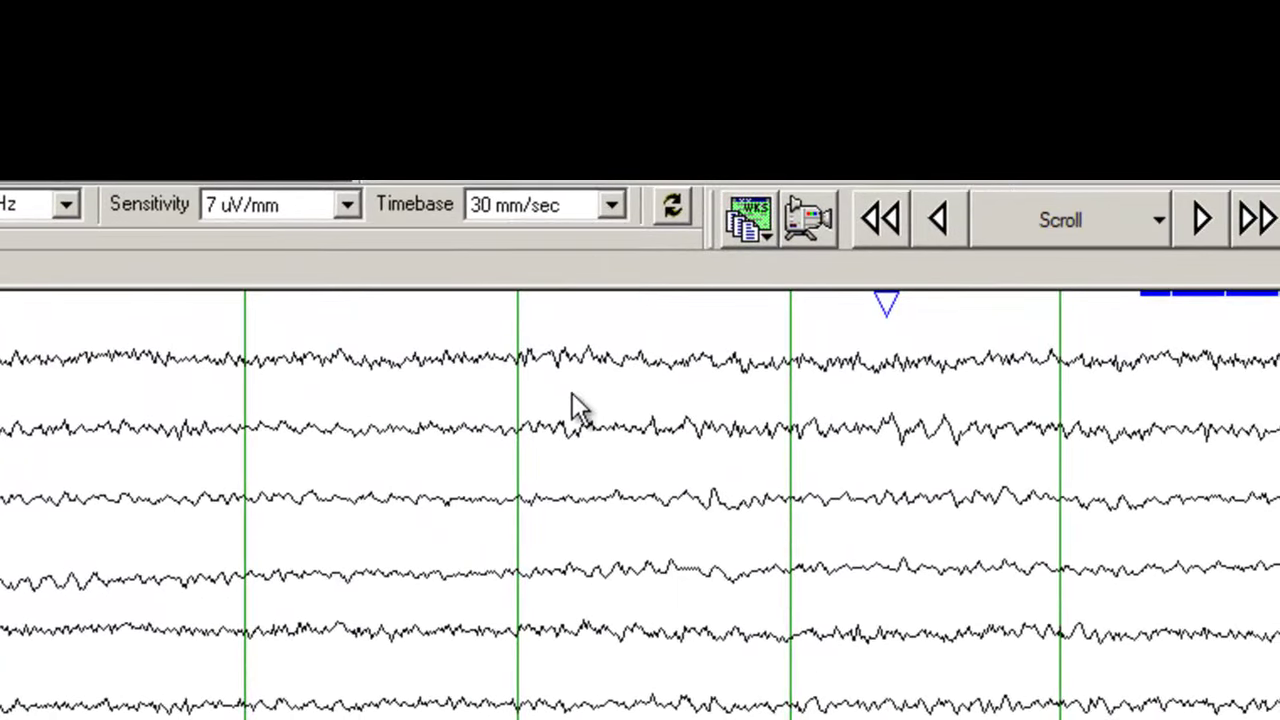
pyautogui.click(612, 205)
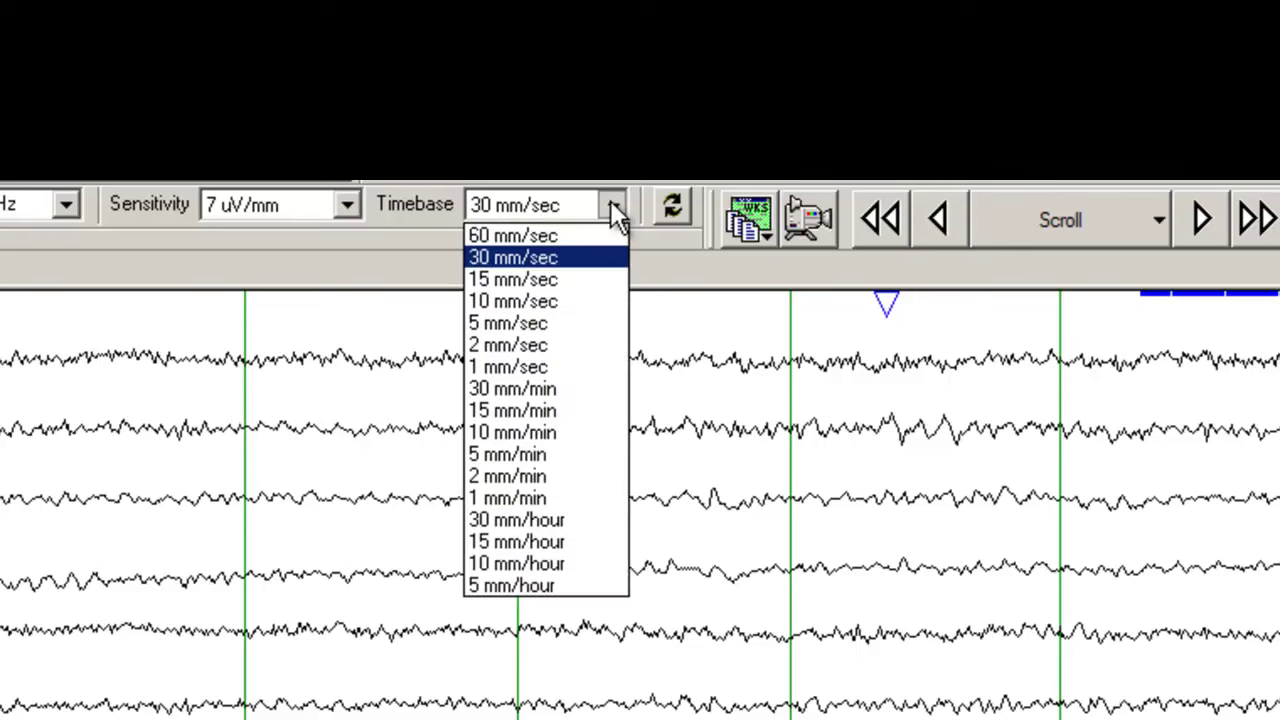
pyautogui.click(545, 285)
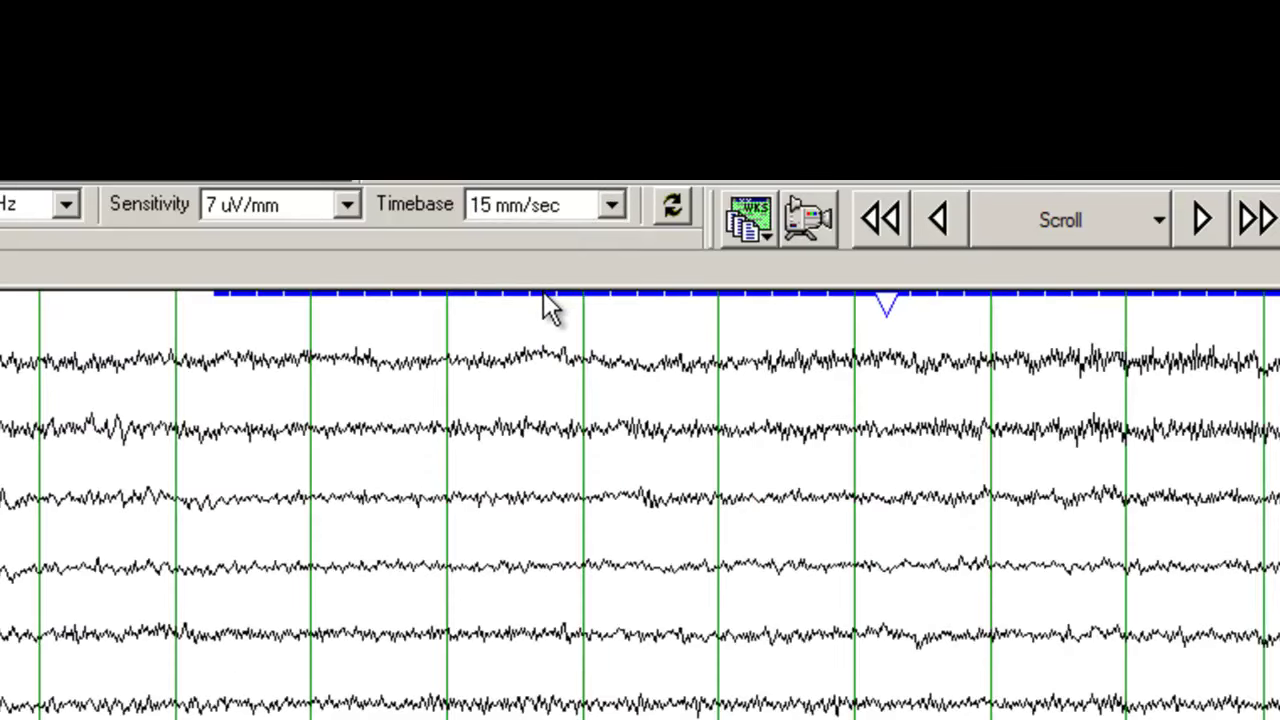
pyautogui.click(612, 205)
pyautogui.click(555, 236)
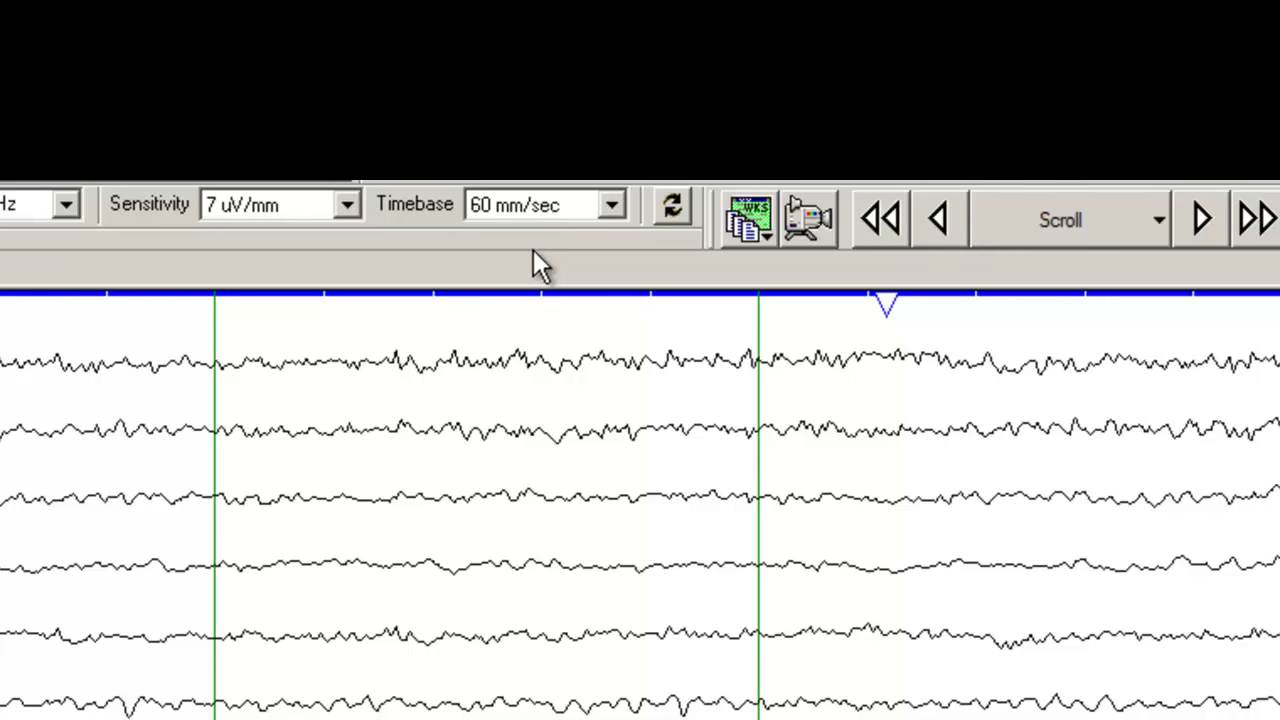
pyautogui.click(612, 207)
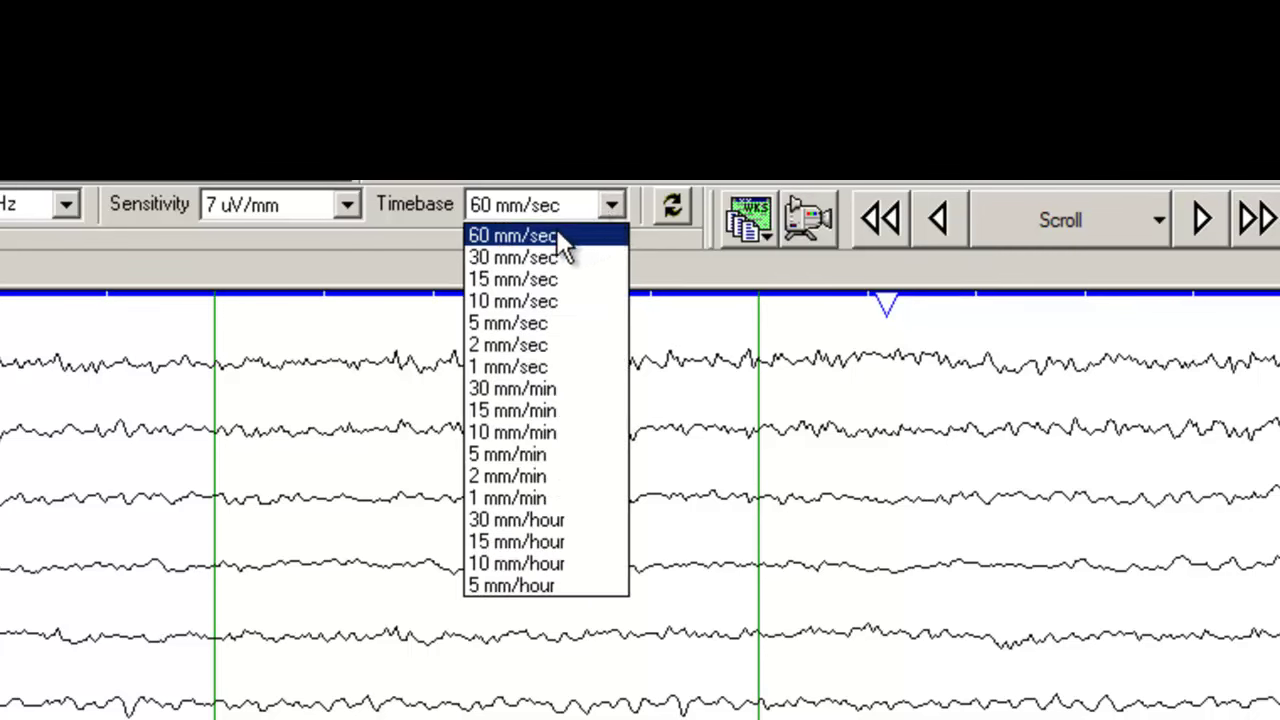
pyautogui.click(531, 261)
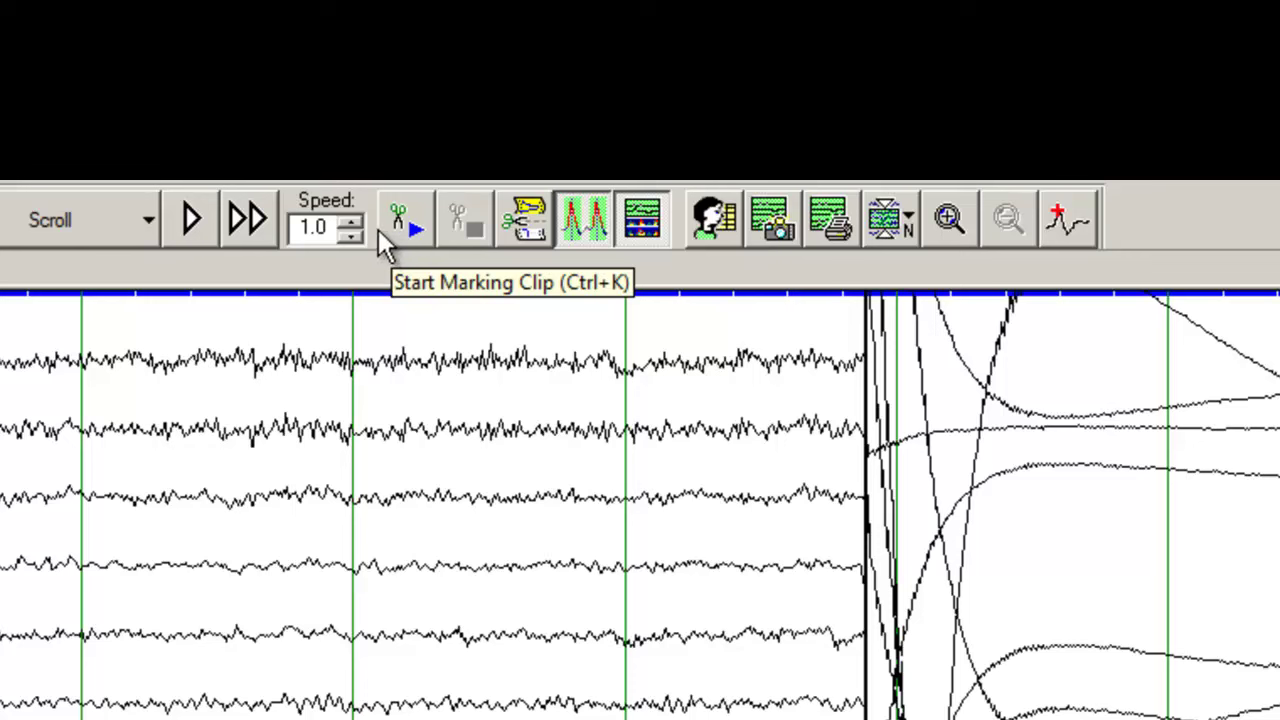
pyautogui.click(951, 217)
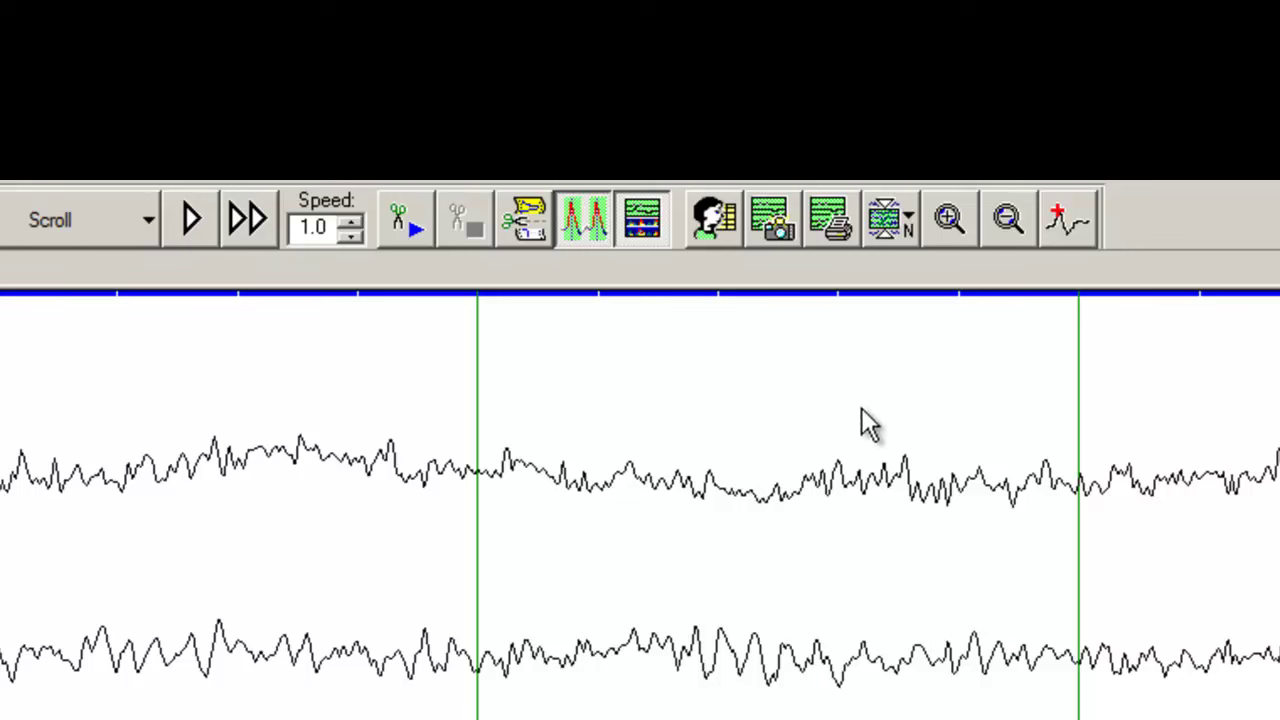
pyautogui.click(1008, 219)
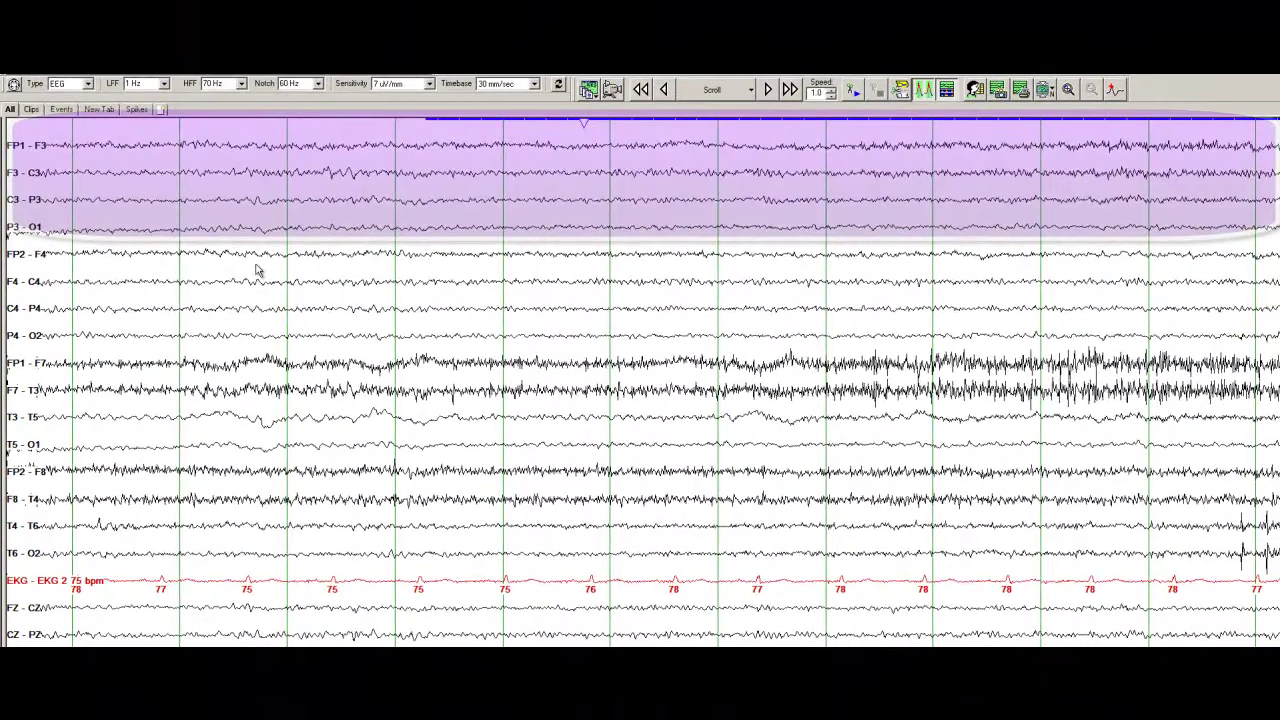
pyautogui.moveTo(200, 266); pyautogui.dragTo(287, 370)
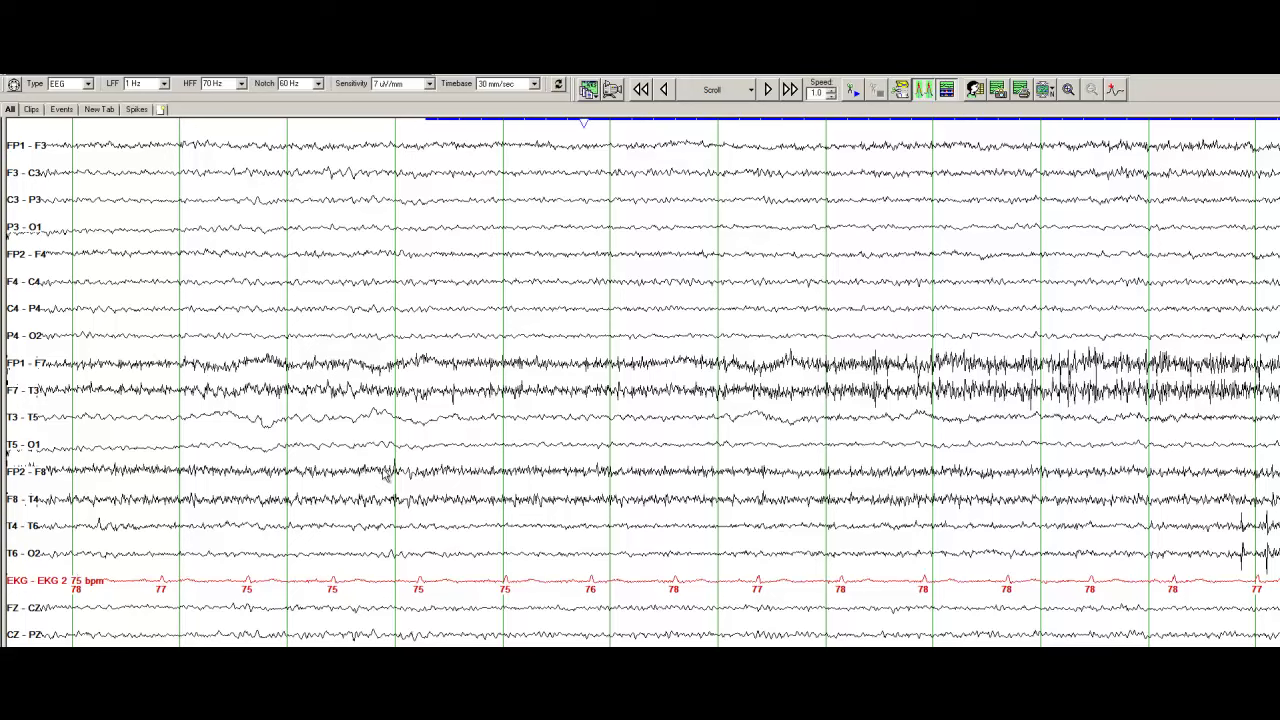
# Step: Scroll the EEG page forward to a later epoch of the recording
pyautogui.scroll(-1, 385, 473)
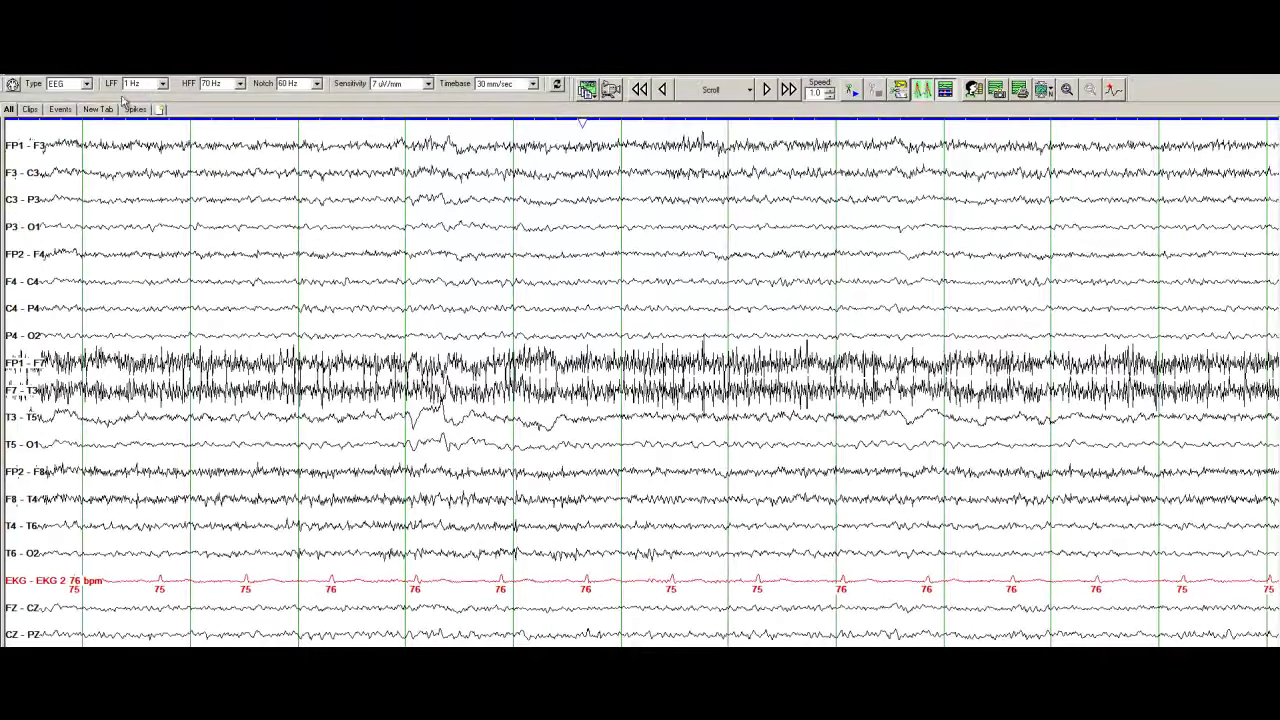
# Step: Apply the SNA AVG average-reference montage, accepting the label-mismatch confirmation
pyautogui.click(138, 85)
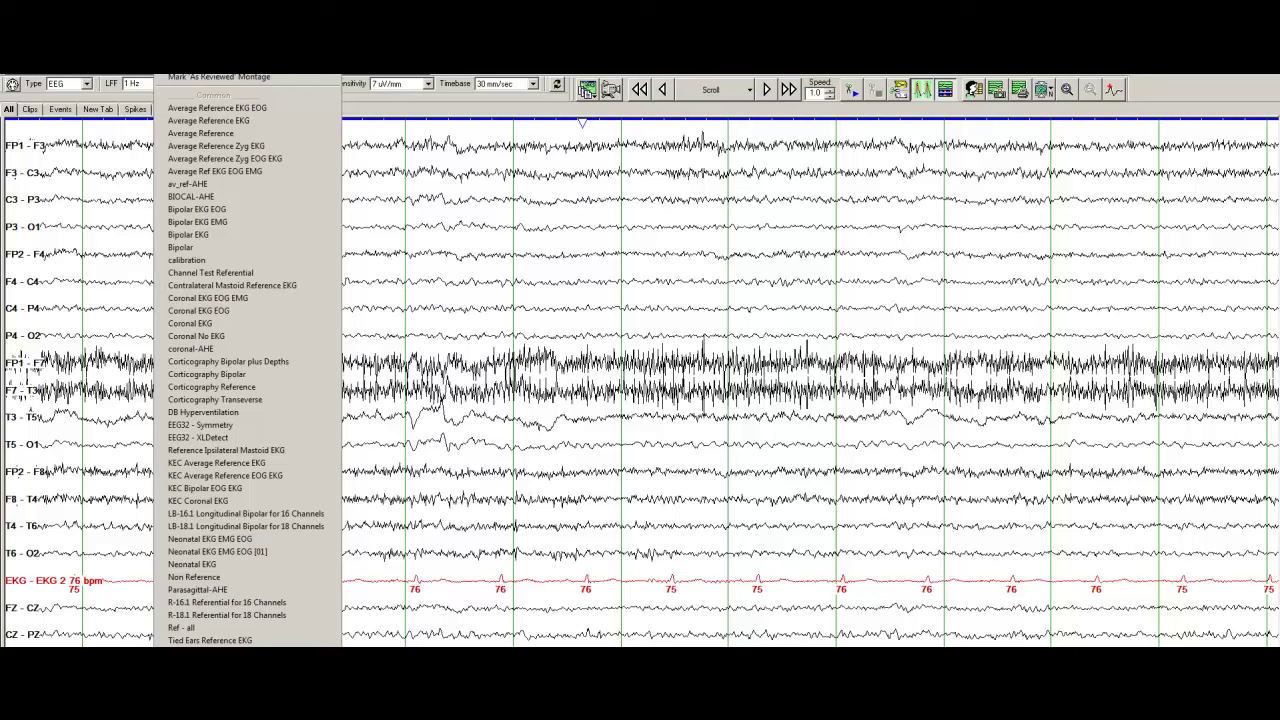
pyautogui.click(300, 589)
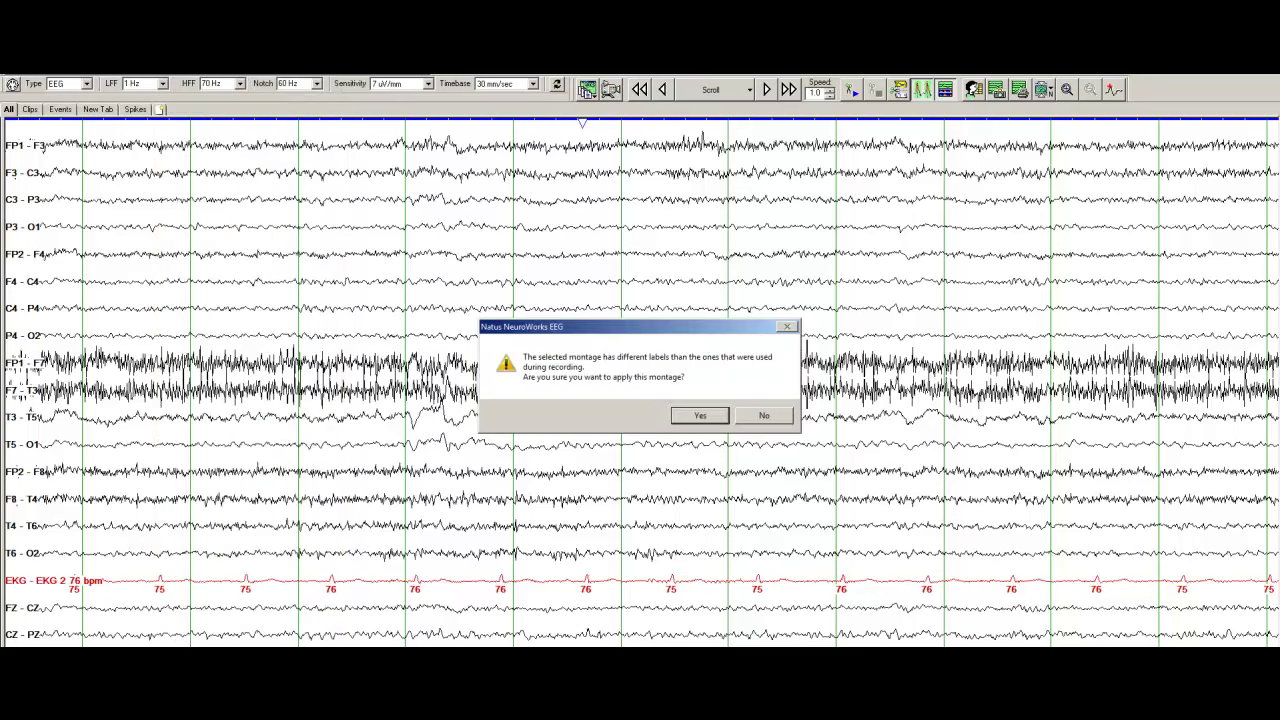
pyautogui.click(702, 416)
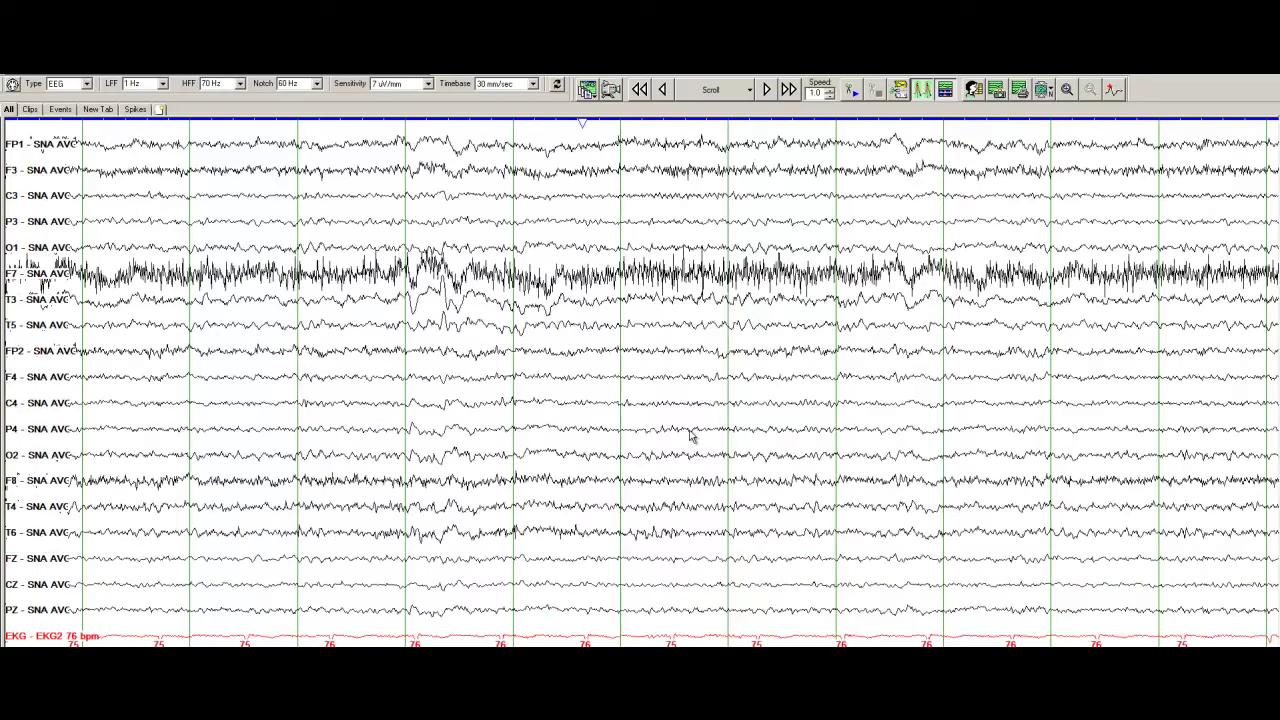